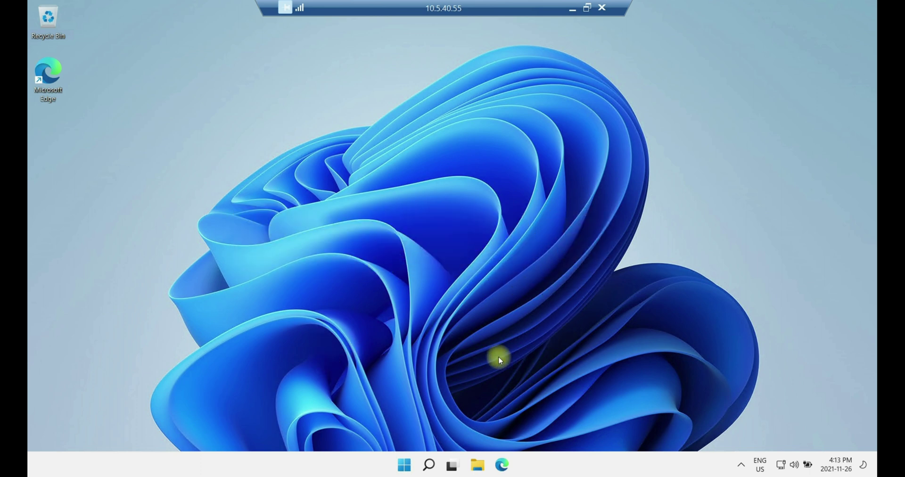
Step: Open This PC in File Explorer and eject the USB Drive (D:)
click(478, 465)
click(188, 269)
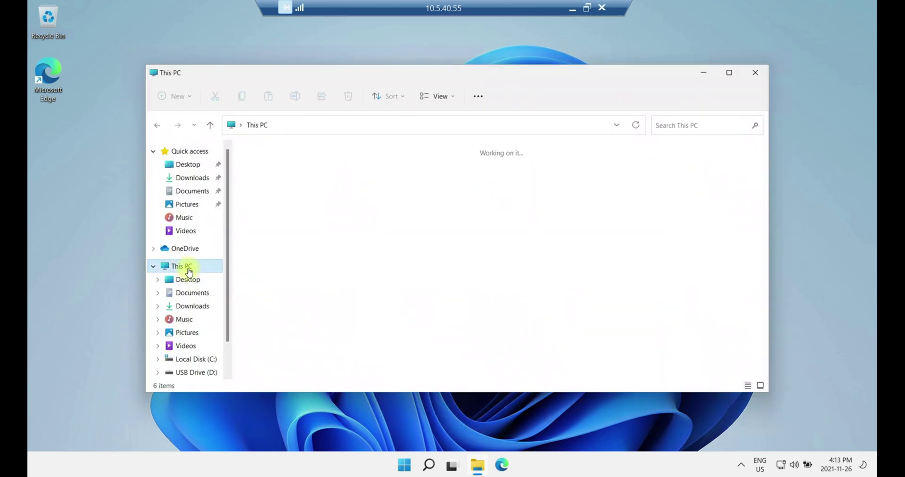
double_click(307, 188)
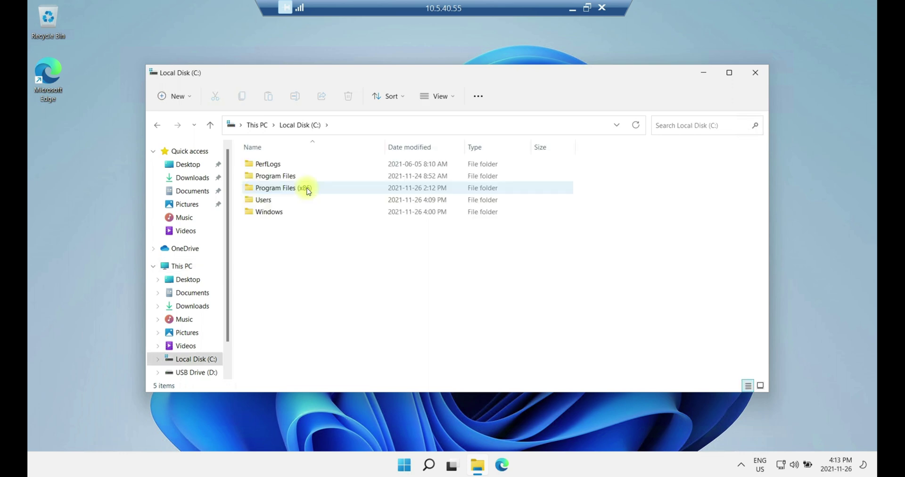
click(157, 124)
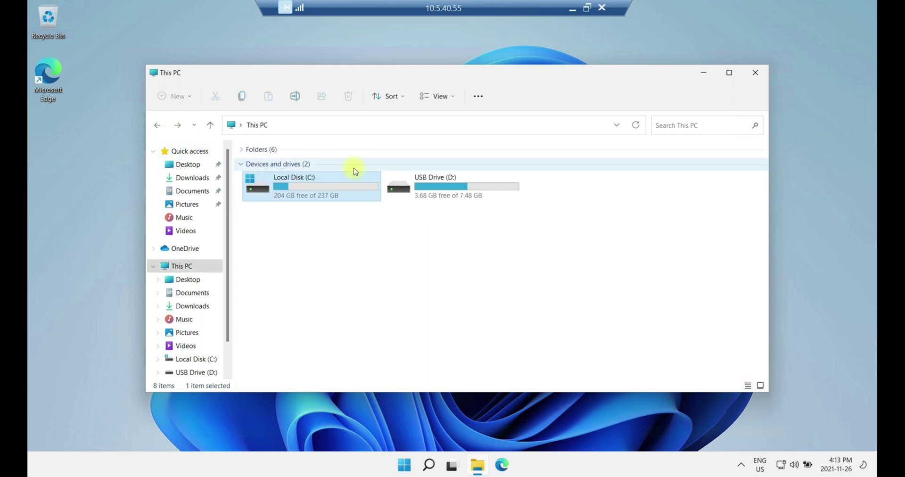
right_click(429, 185)
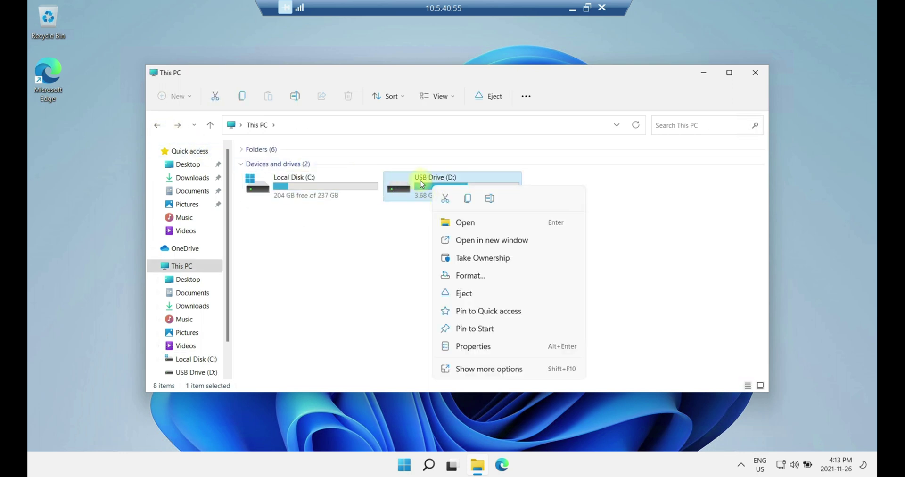
click(468, 296)
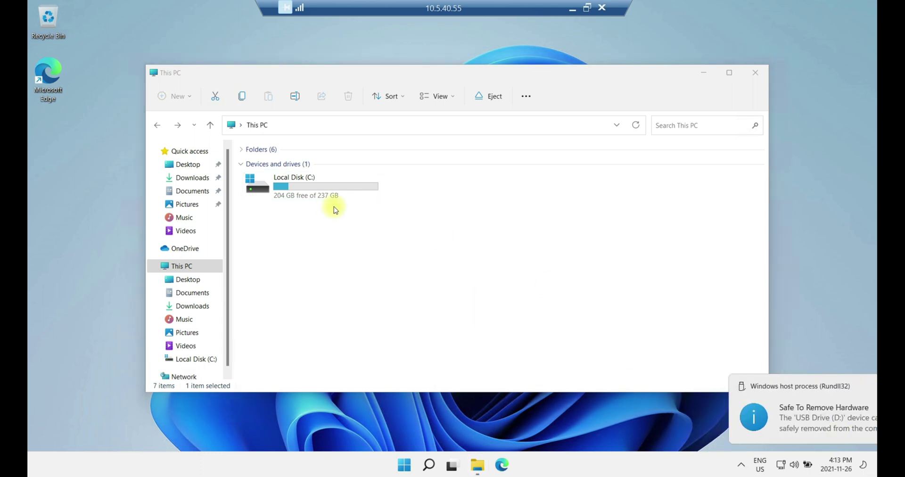
Step: Check the Users folder on Local Disk (C:) for the user_to_delete profile folder, and close File Explorer
double_click(298, 187)
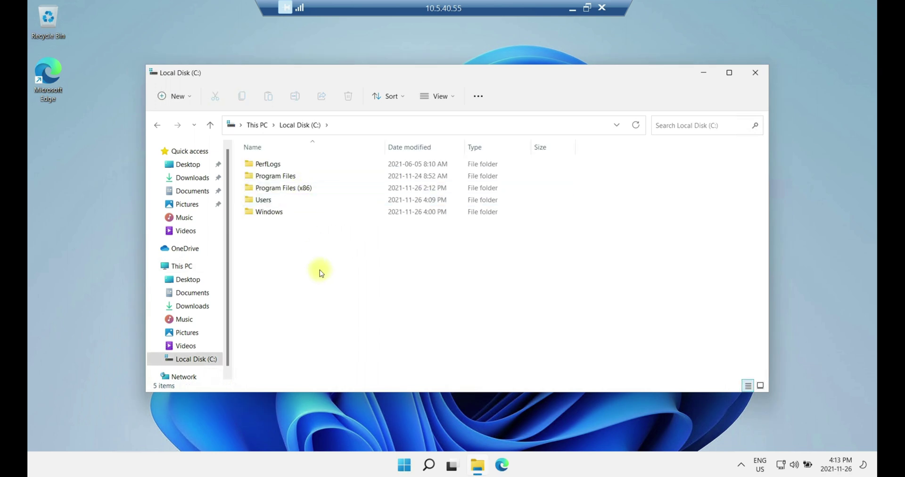
click(180, 266)
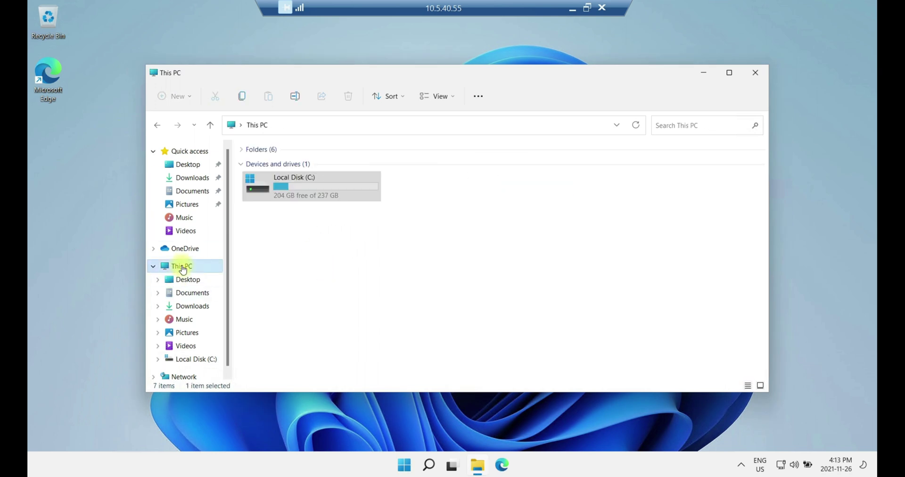
double_click(292, 189)
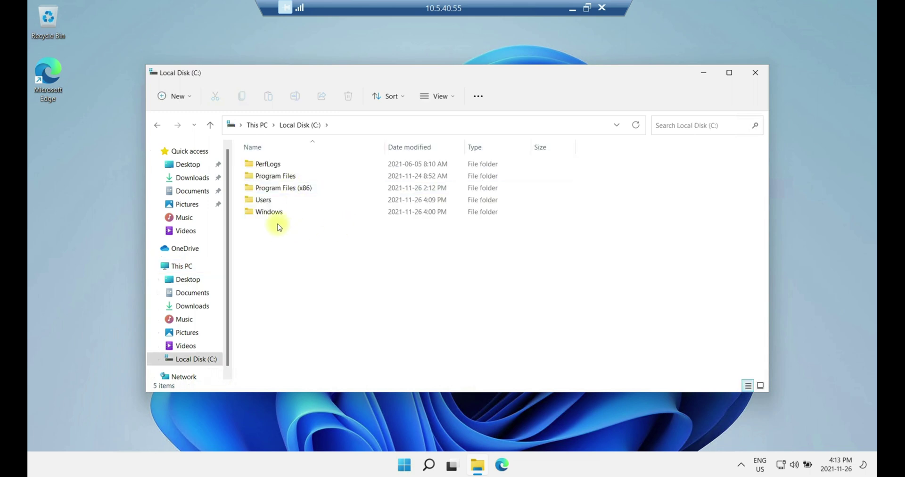
double_click(271, 206)
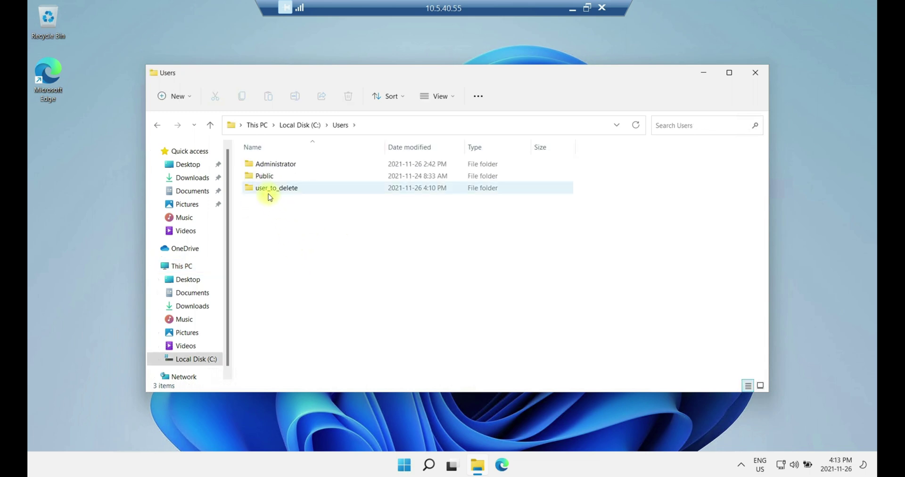
click(277, 196)
mouse_move(277, 195)
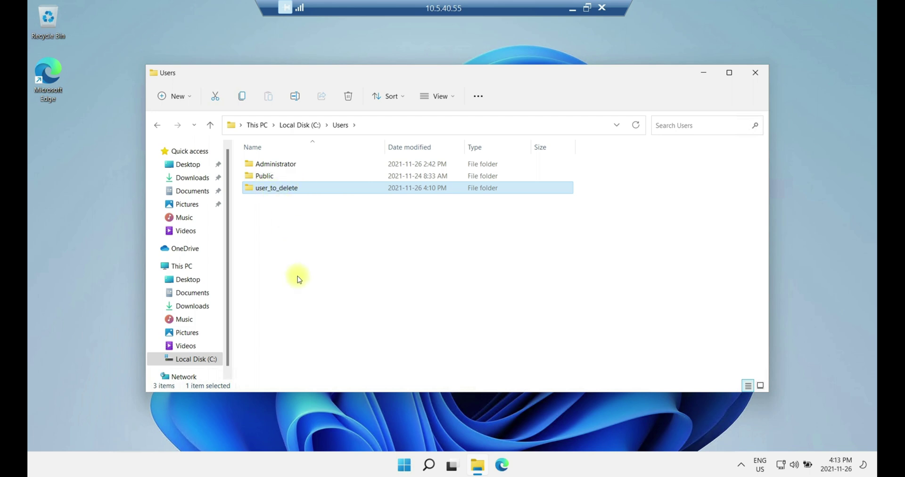
click(755, 73)
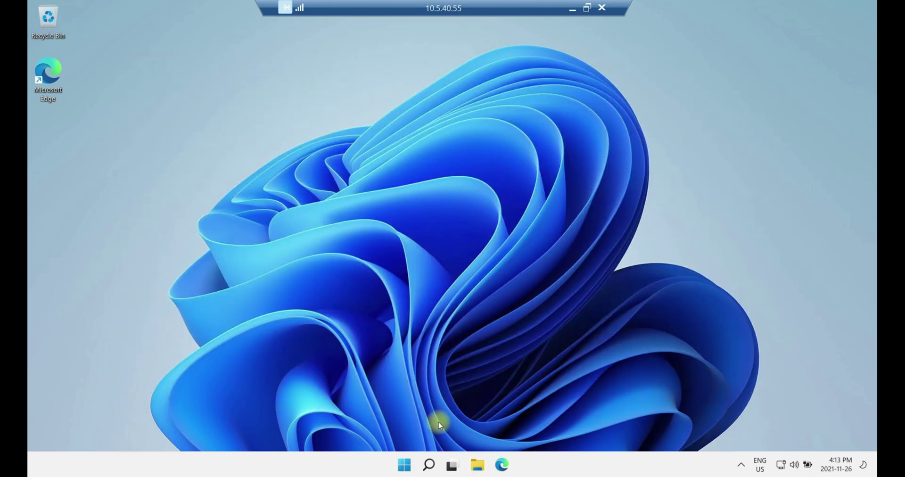
Step: Search for Registry Editor and run it as administrator
click(405, 466)
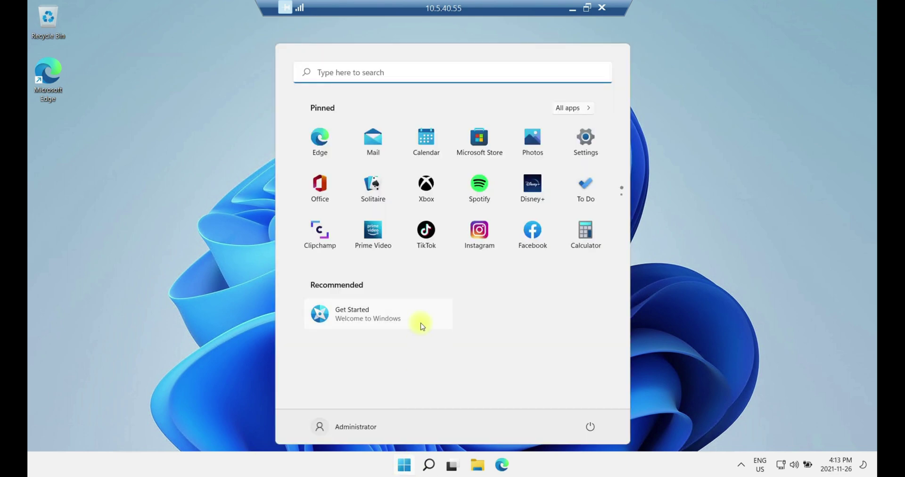
text(s)
key(BackSpace)
text(registr)
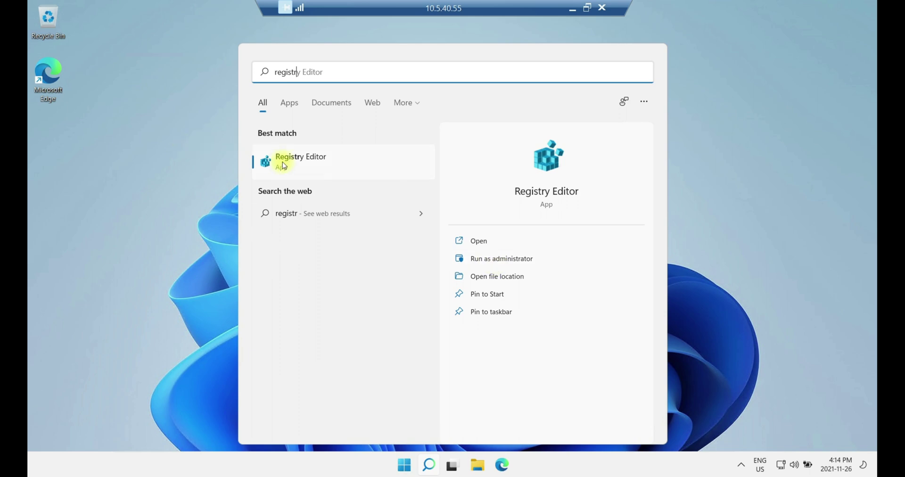
click(502, 261)
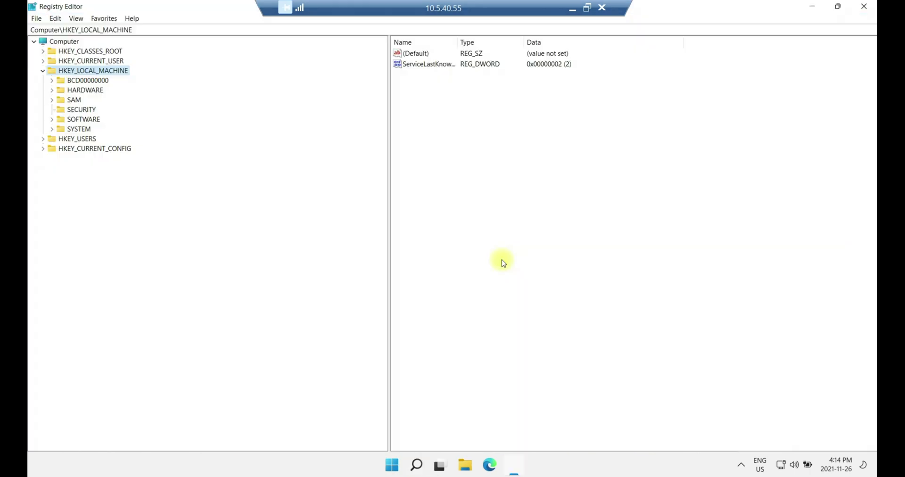
Step: Narrow the registry tree area and expand HKEY_LOCAL_MACHINE\SOFTWARE\Microsoft
drag(389, 260, 205, 226)
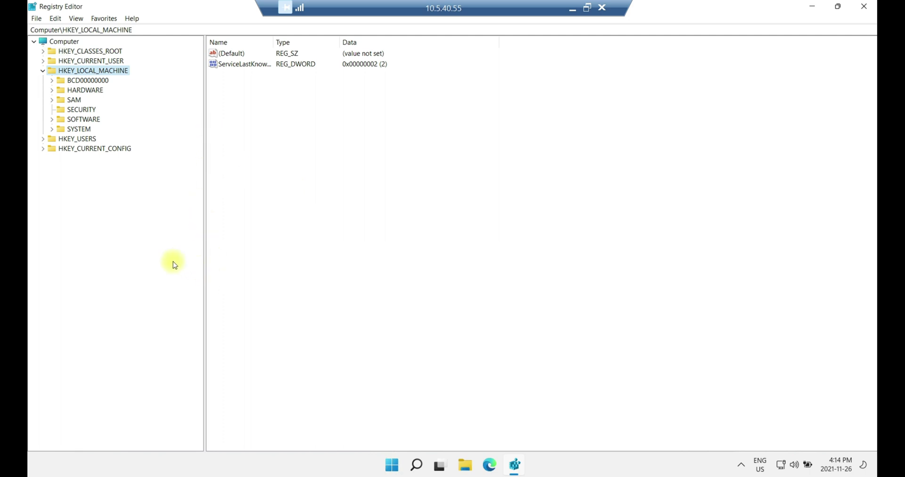
click(43, 71)
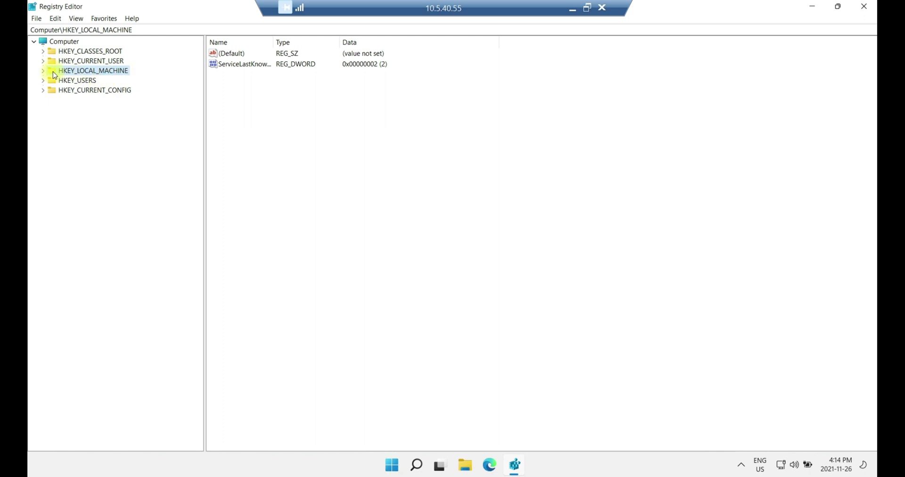
click(44, 71)
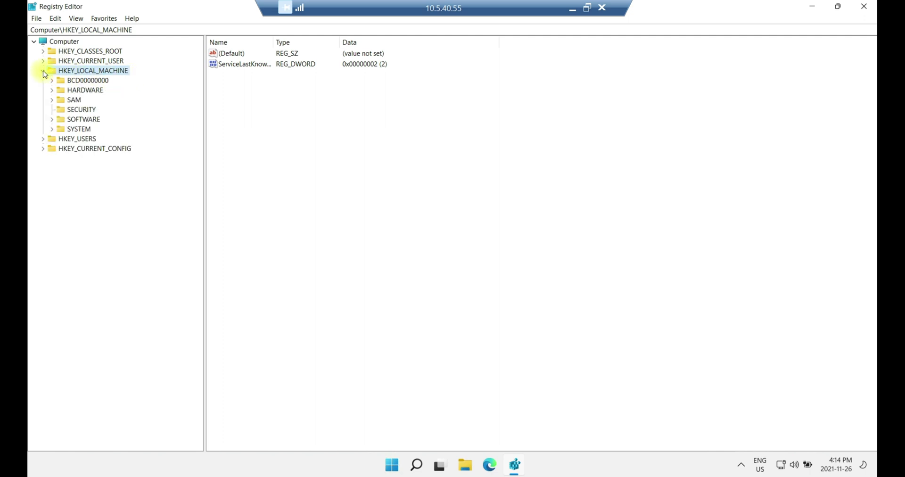
click(52, 119)
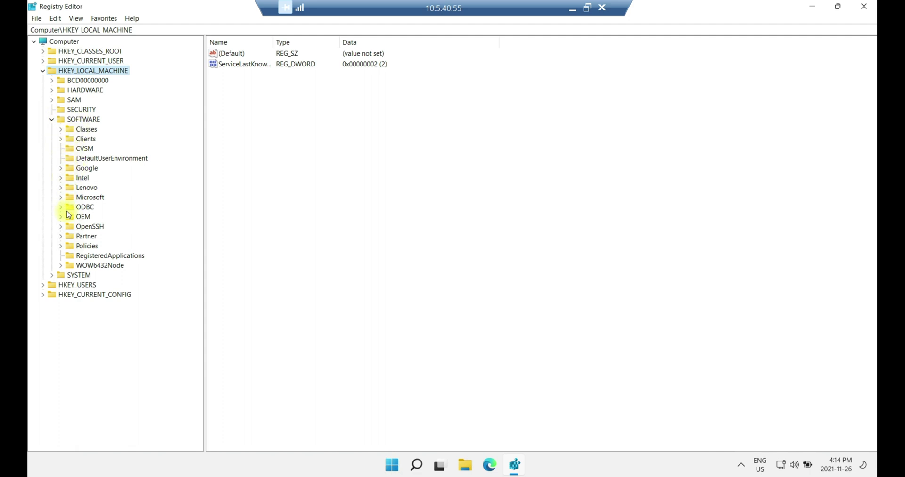
click(65, 199)
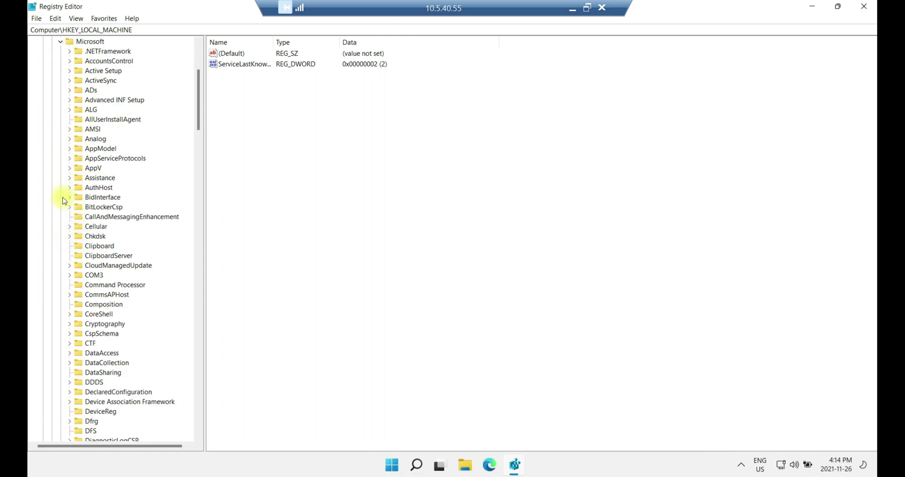
Step: Expand the Windows NT key under Microsoft and its CurrentVersion subkey
scroll(128, 259, down, 6)
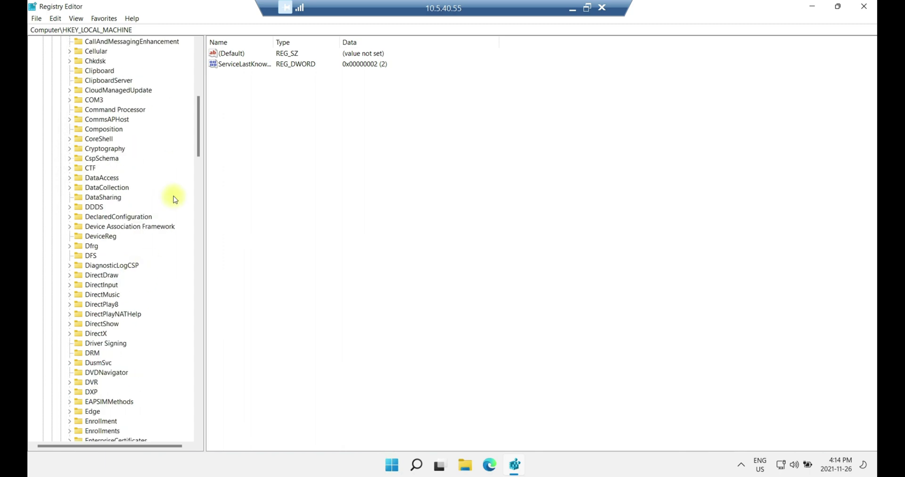
drag(198, 136, 201, 384)
click(71, 314)
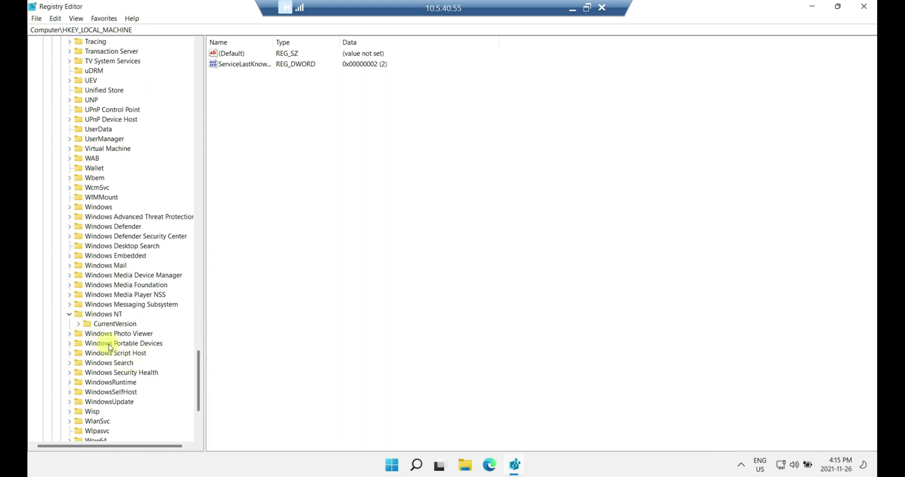
click(78, 324)
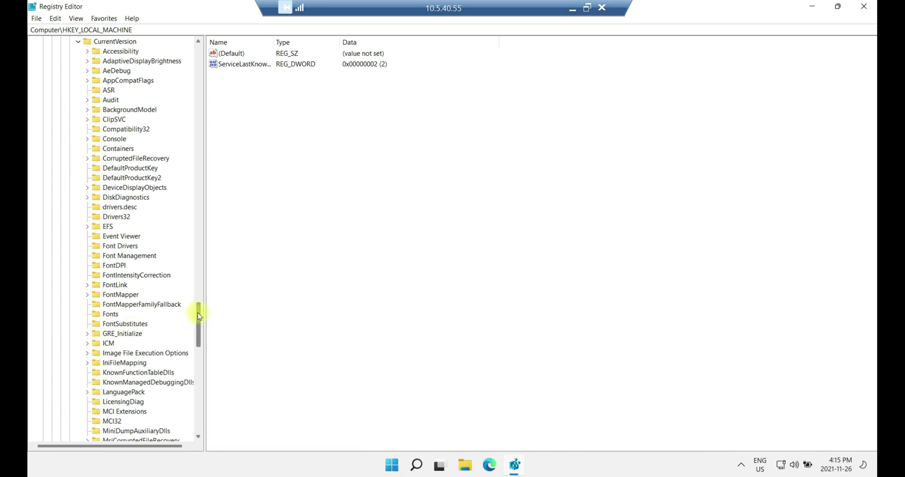
Step: Expand the ProfileList key under CurrentVersion and widen the tree area to fit the full profile key names
drag(198, 316, 200, 345)
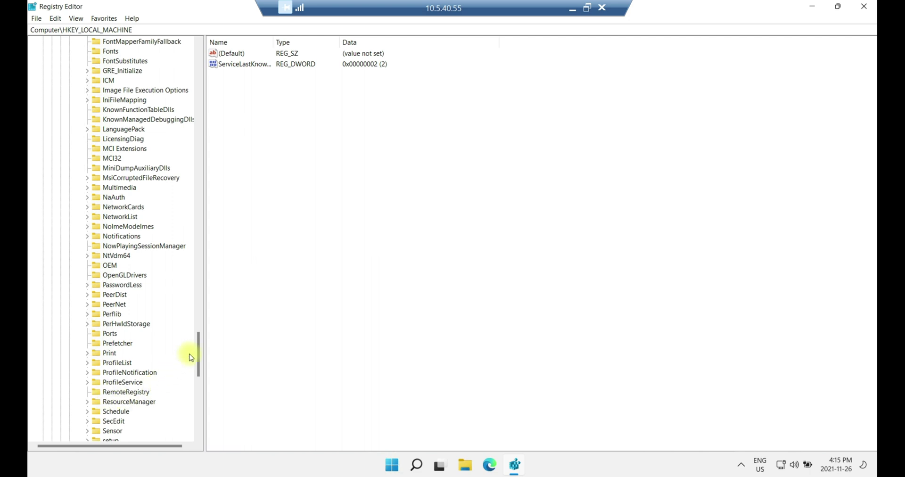
drag(197, 348, 200, 361)
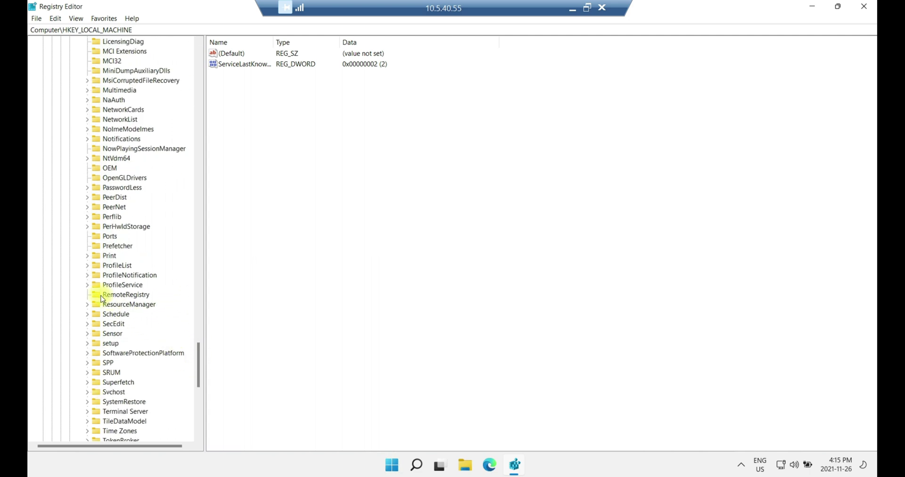
click(88, 267)
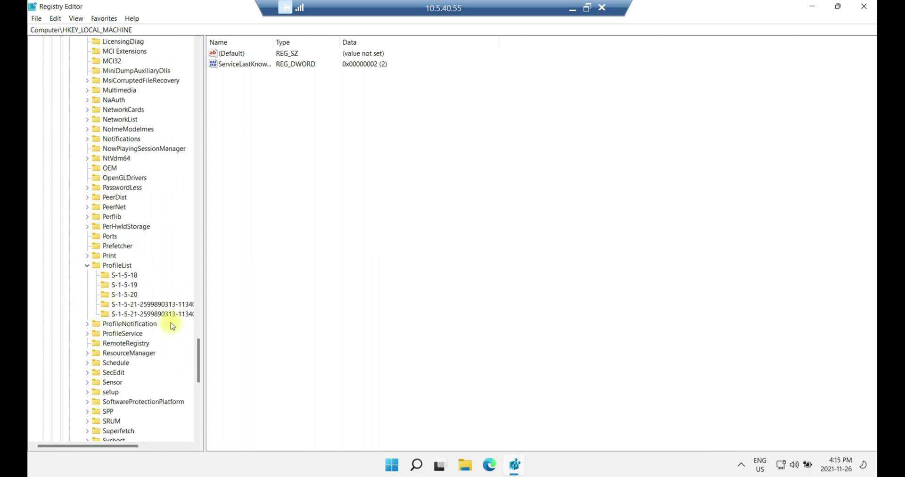
drag(204, 287, 300, 293)
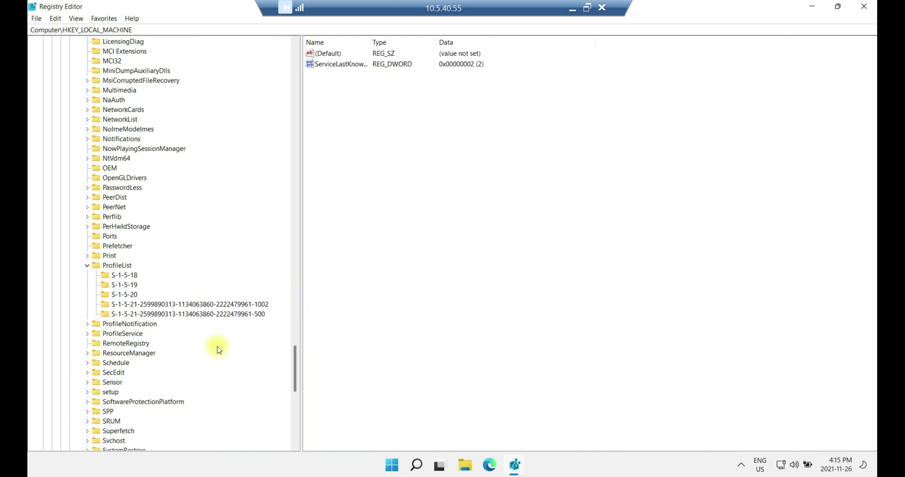
Step: Compare the ProfileImagePath values of the two S-1-5-21 profile keys, ending in 500 and 1002, to match each key to its user
click(220, 316)
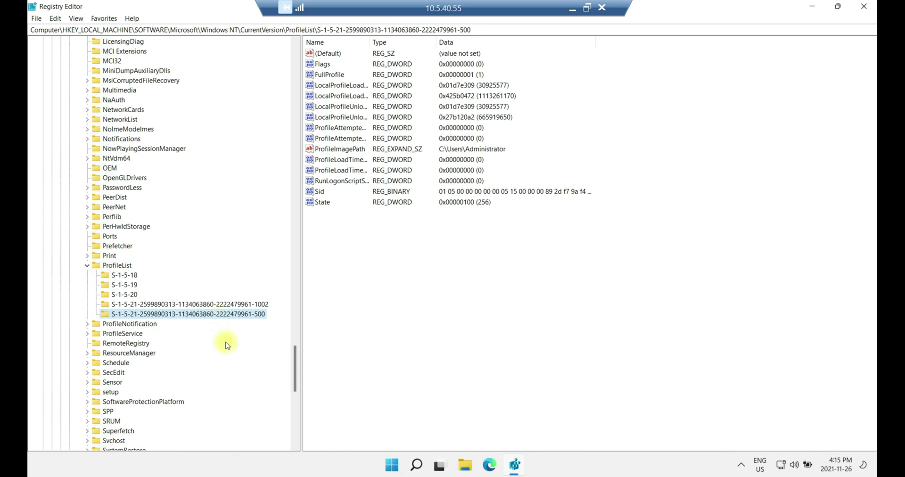
click(518, 154)
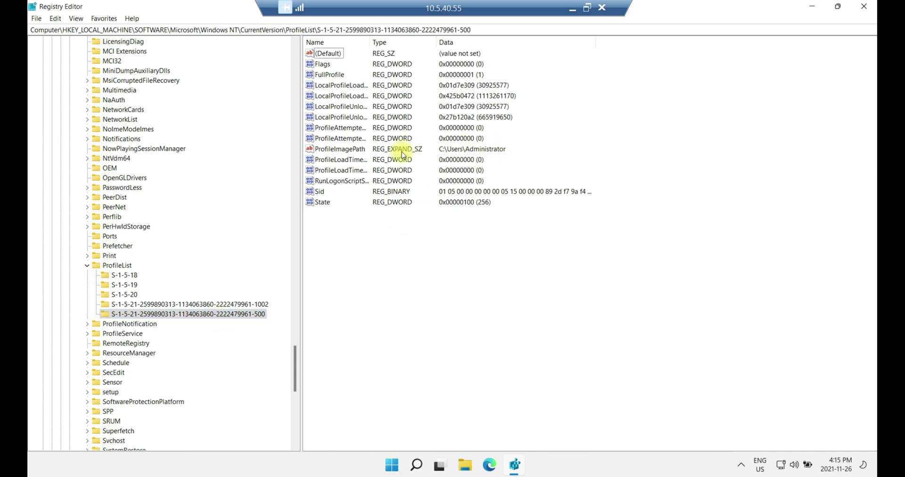
click(391, 466)
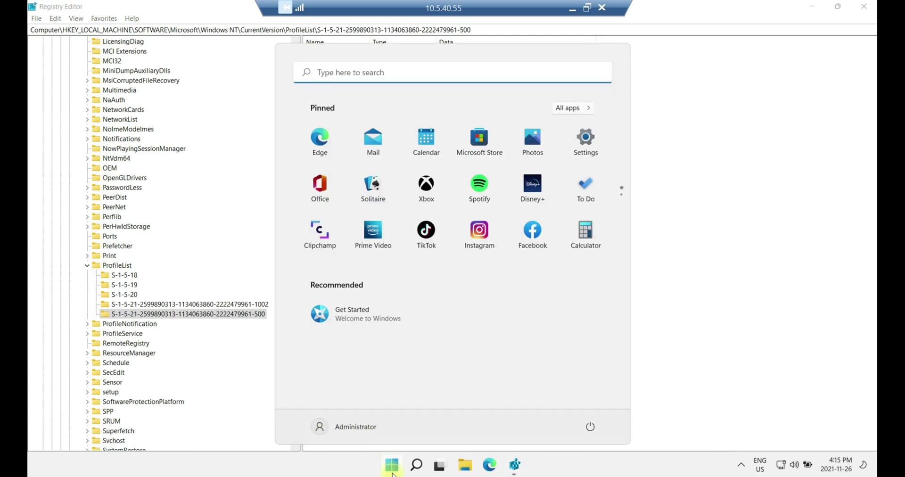
click(358, 471)
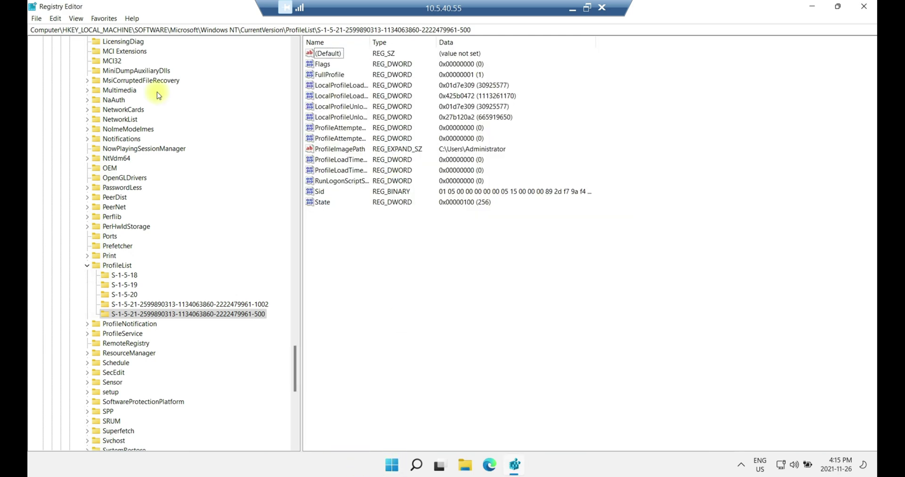
click(236, 306)
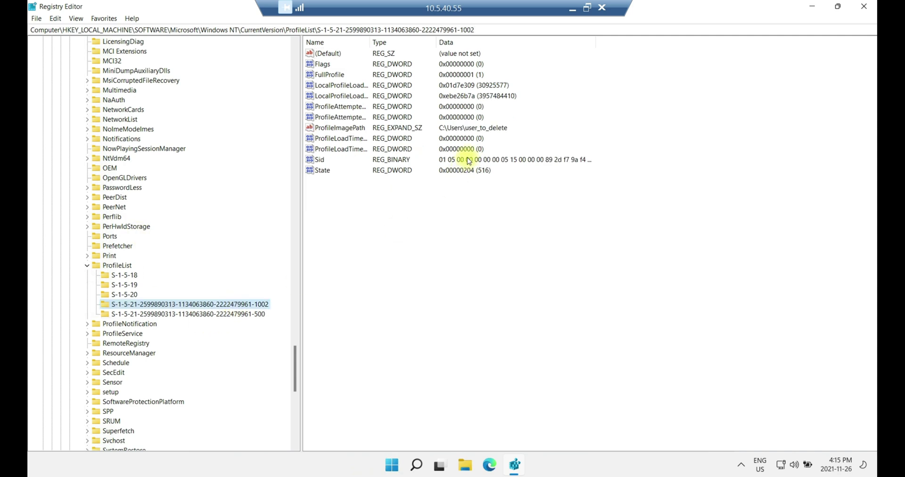
click(471, 126)
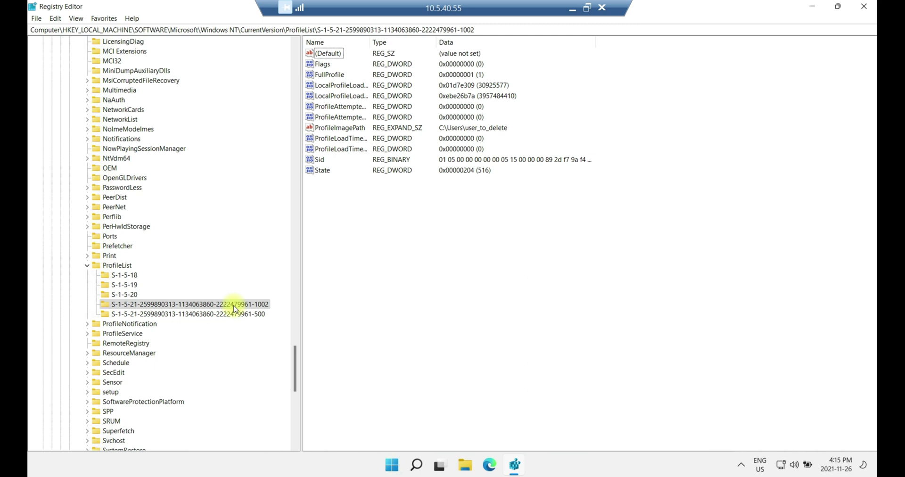
click(208, 314)
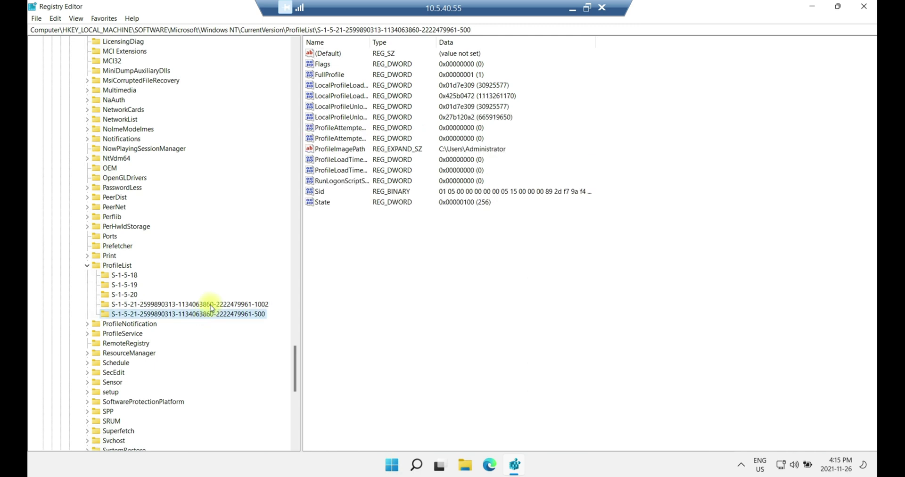
Step: Permanently delete the S-1-5-21 key ending in 1002, belonging to user_to_delete, from ProfileList
click(210, 306)
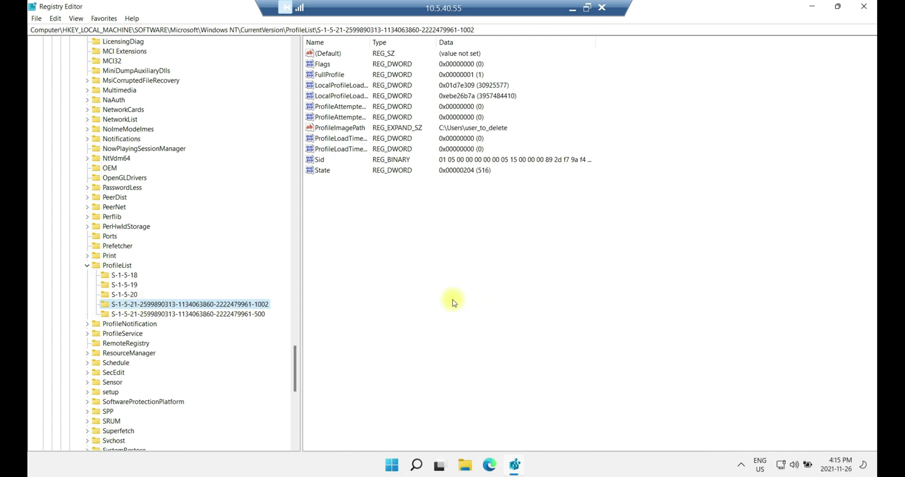
right_click(228, 306)
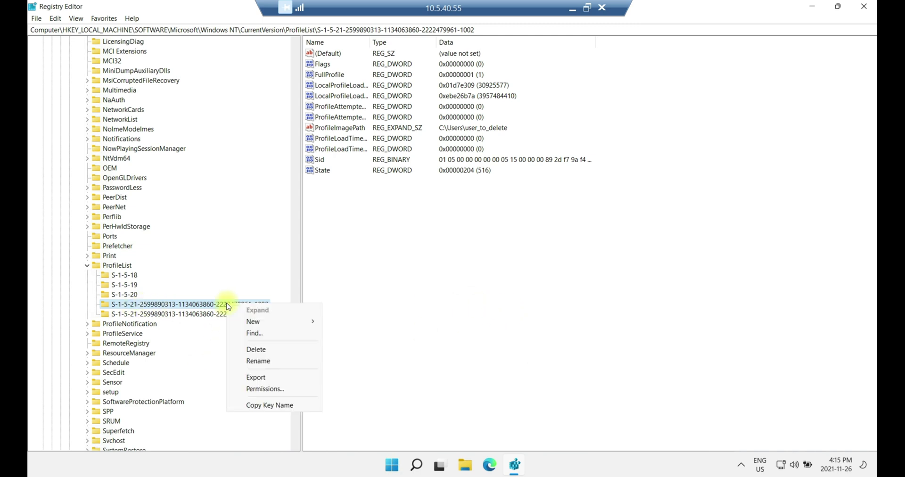
click(259, 350)
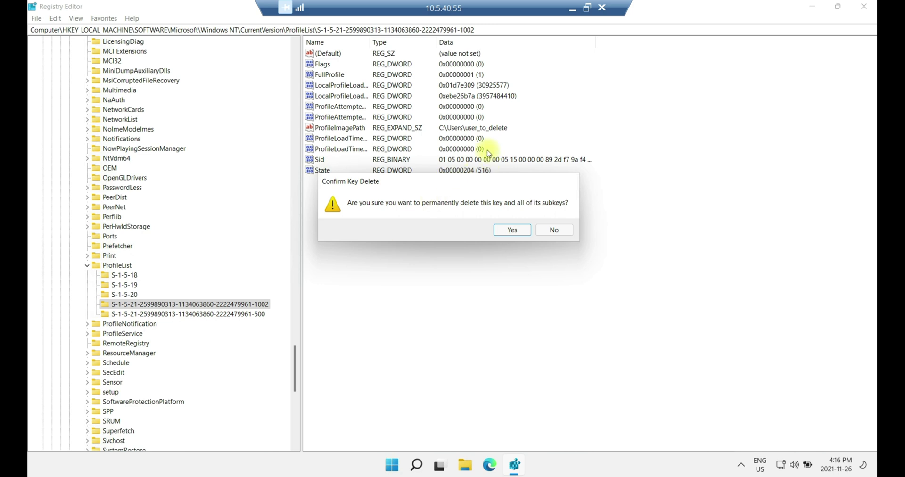
click(512, 230)
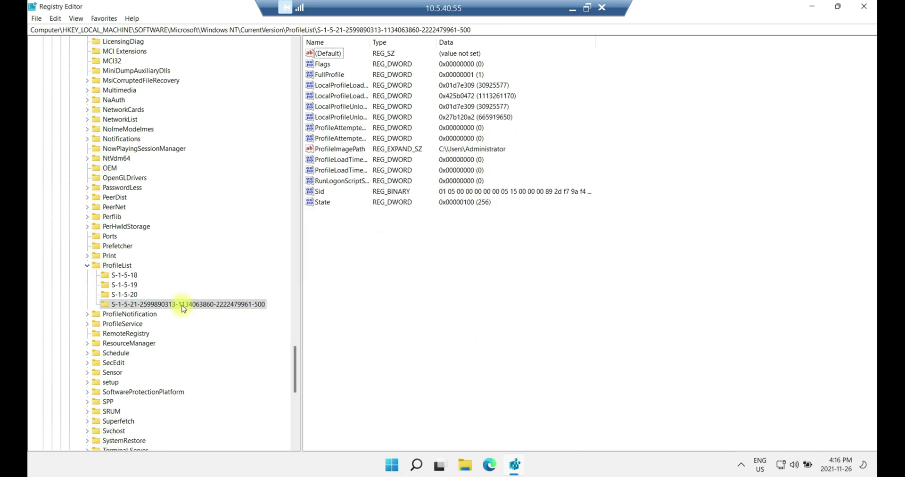
Step: Review the ProfileList key and its S-1-5-18, S-1-5-19 and S-1-5-20 subkeys, and close the registry
click(124, 285)
click(128, 267)
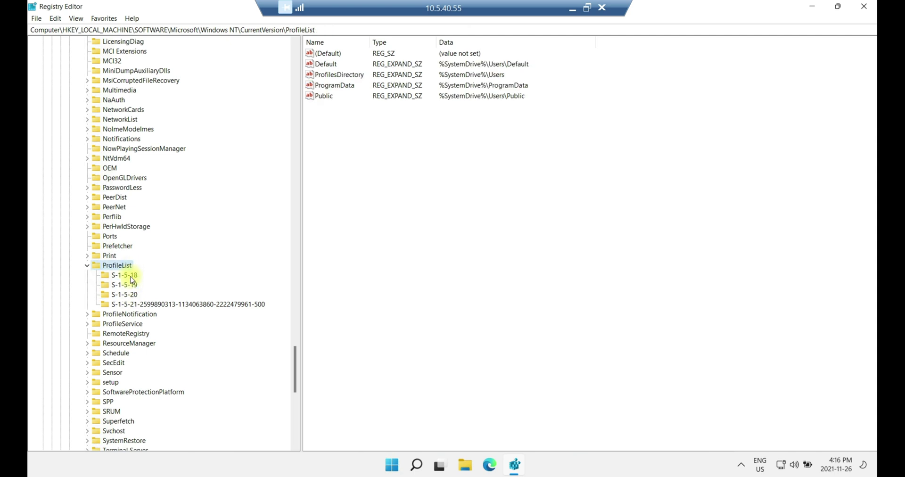
click(132, 275)
click(132, 285)
click(132, 294)
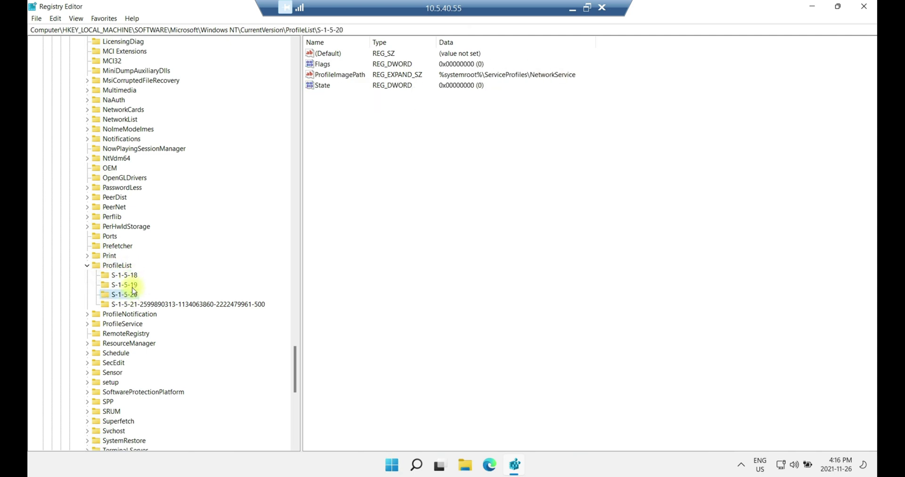
click(132, 284)
click(131, 275)
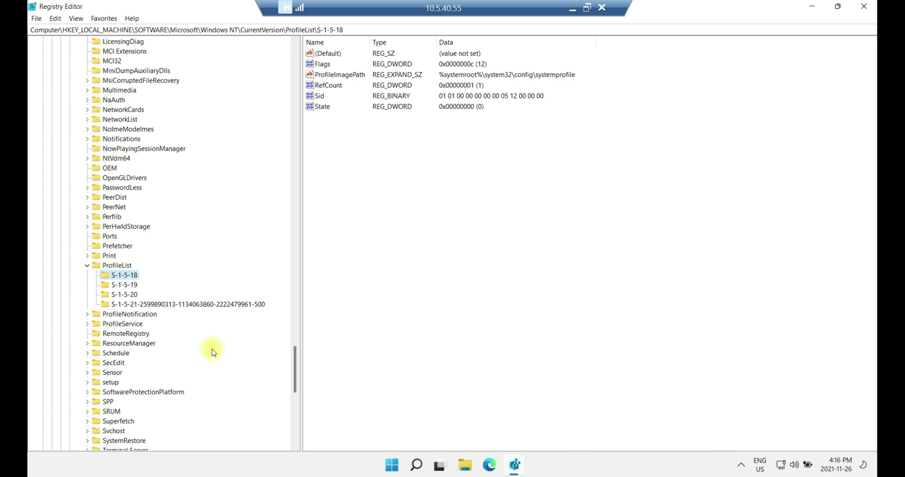
click(863, 6)
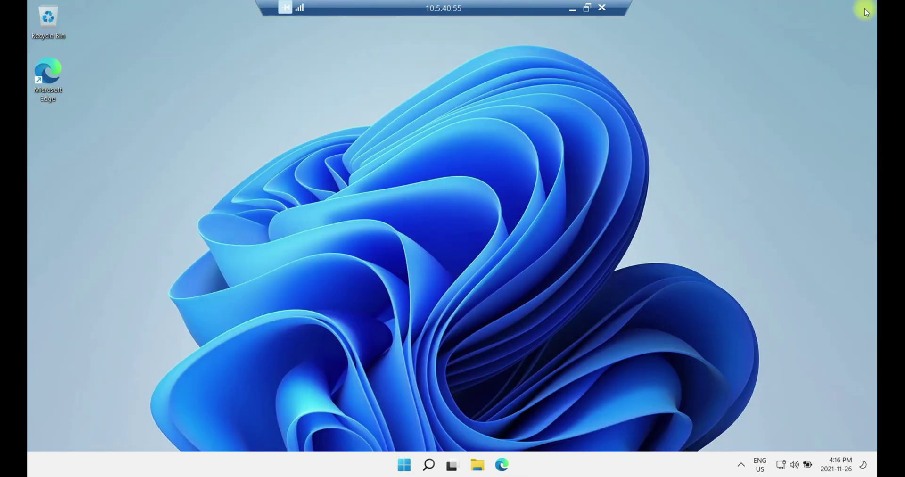
Step: Switch to File Explorer and try to delete the user_to_delete folder from C:\Users
click(477, 464)
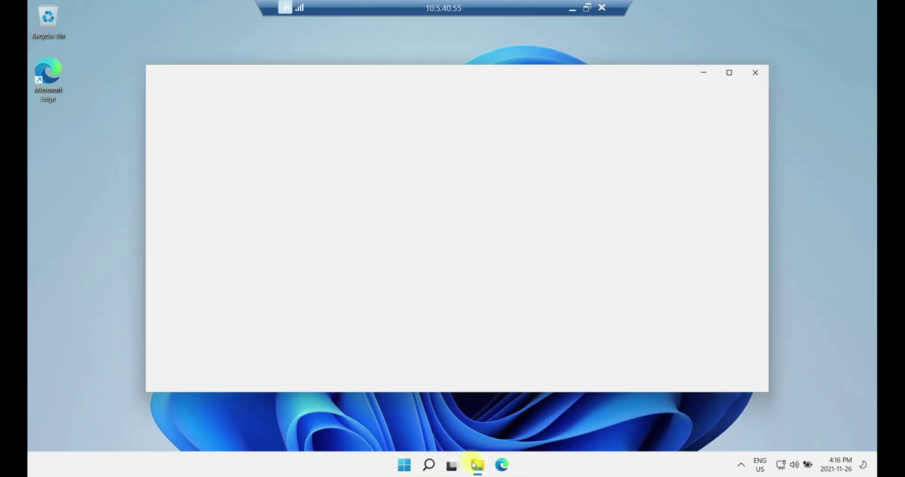
click(184, 266)
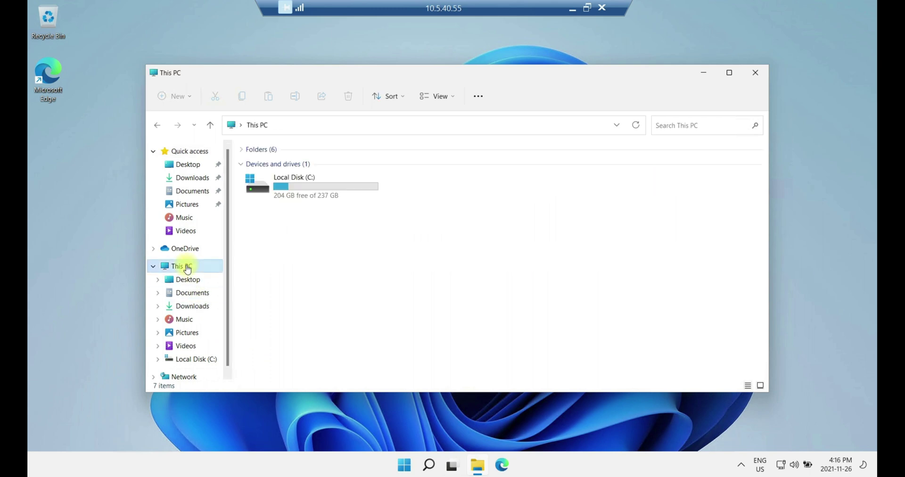
double_click(282, 188)
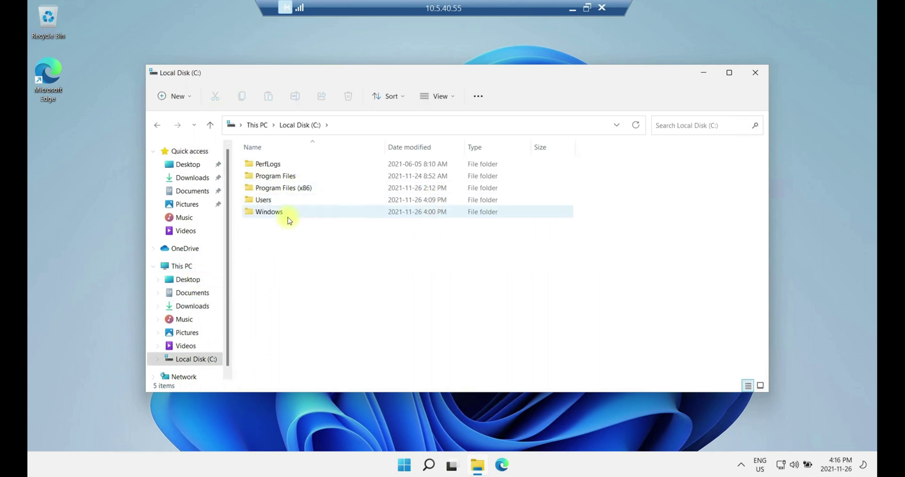
double_click(268, 200)
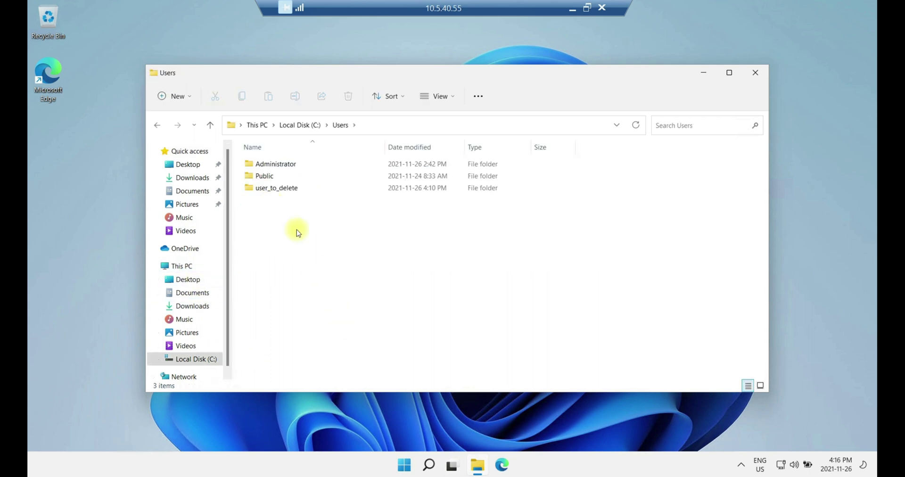
right_click(282, 191)
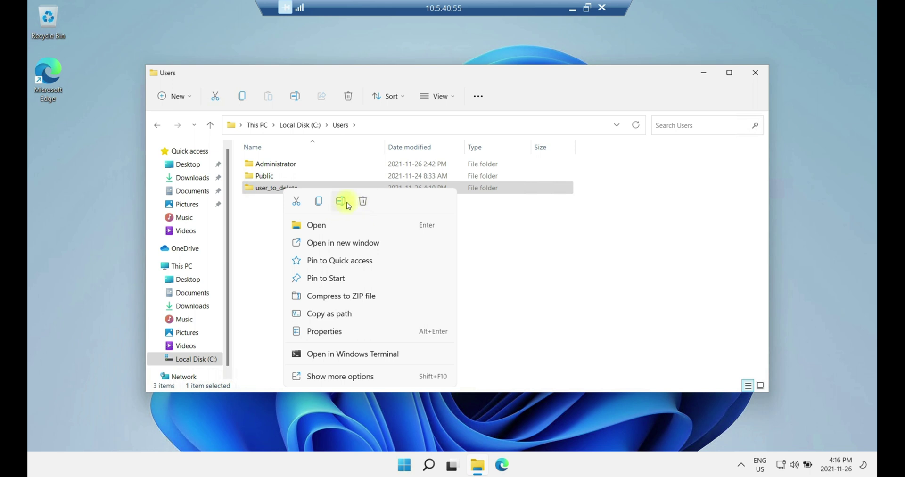
click(363, 201)
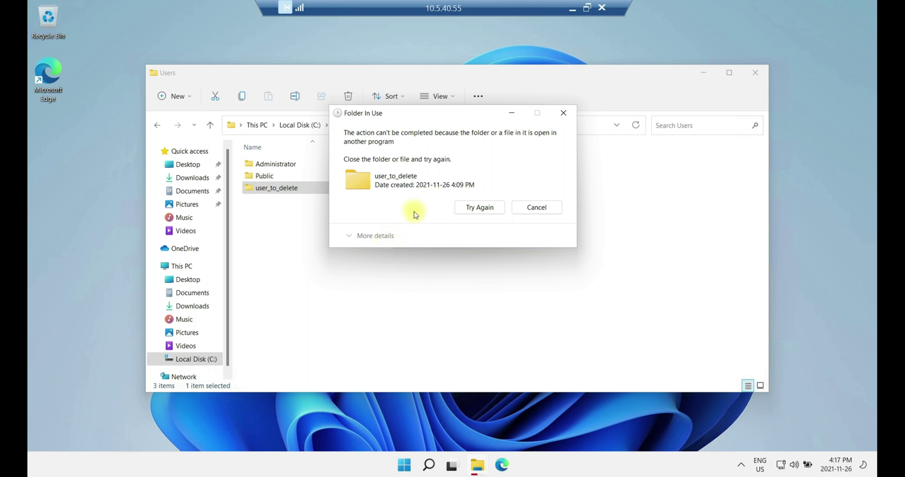
click(554, 210)
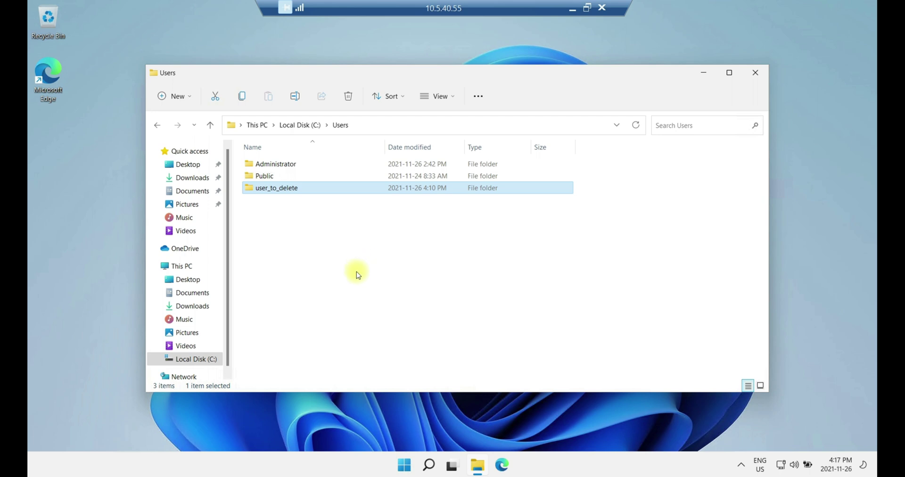
click(755, 73)
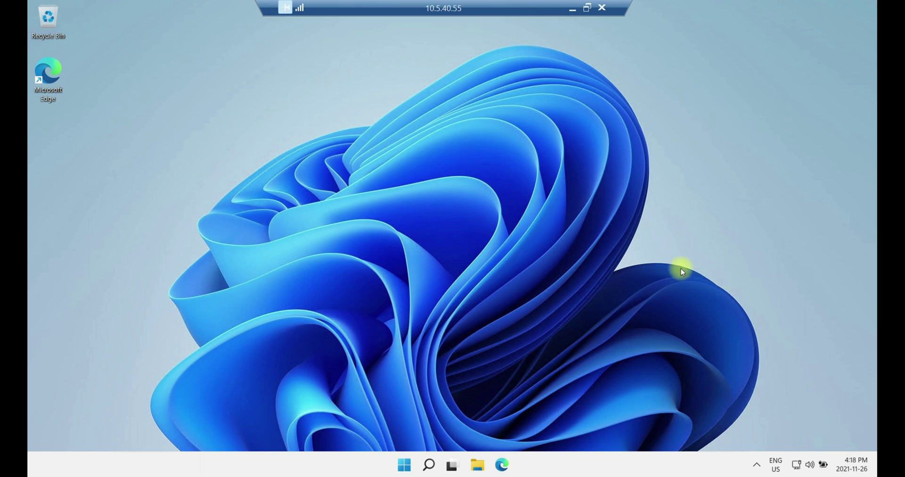
Step: Reopen File Explorer at This PC and eject the USB Drive (D:)
click(477, 465)
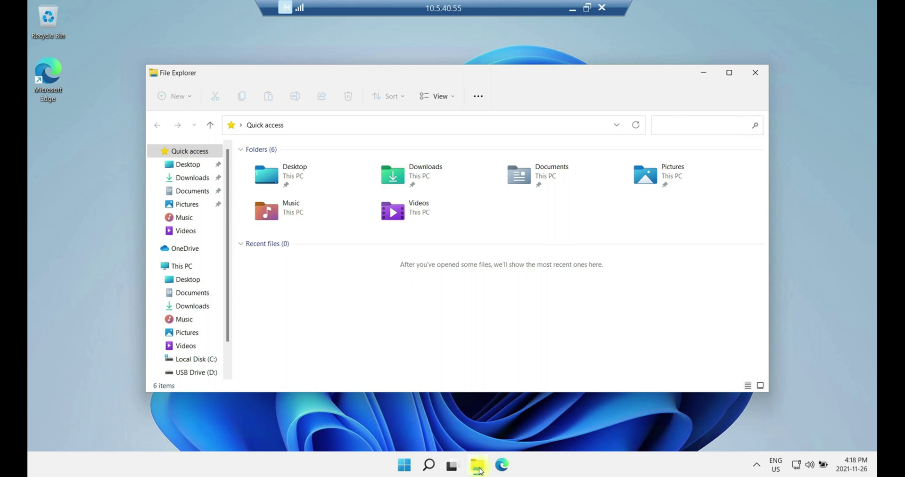
click(186, 267)
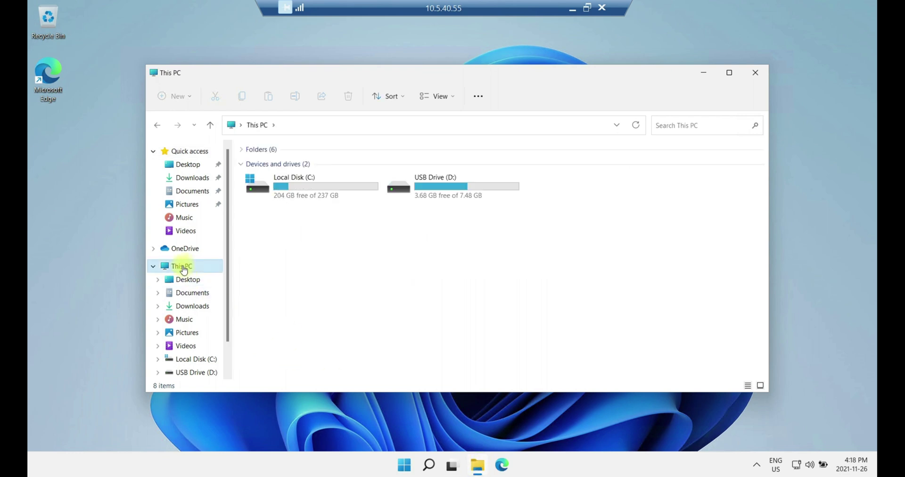
right_click(429, 187)
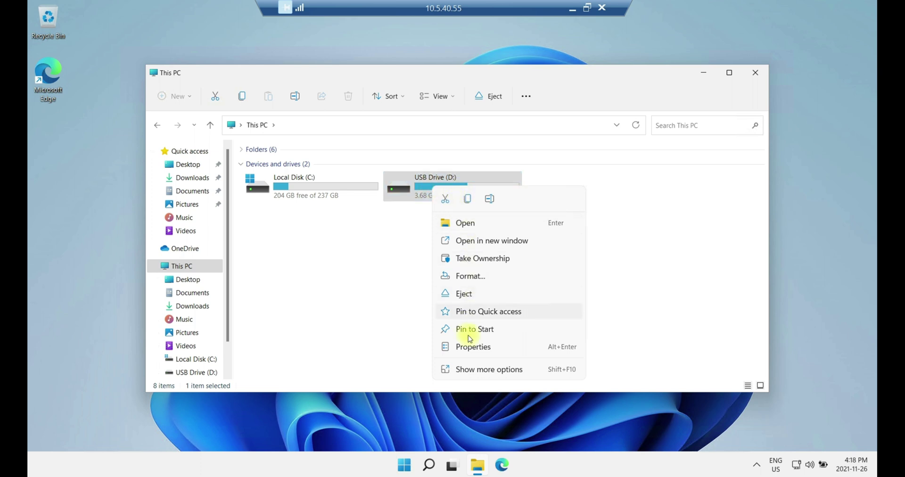
click(472, 296)
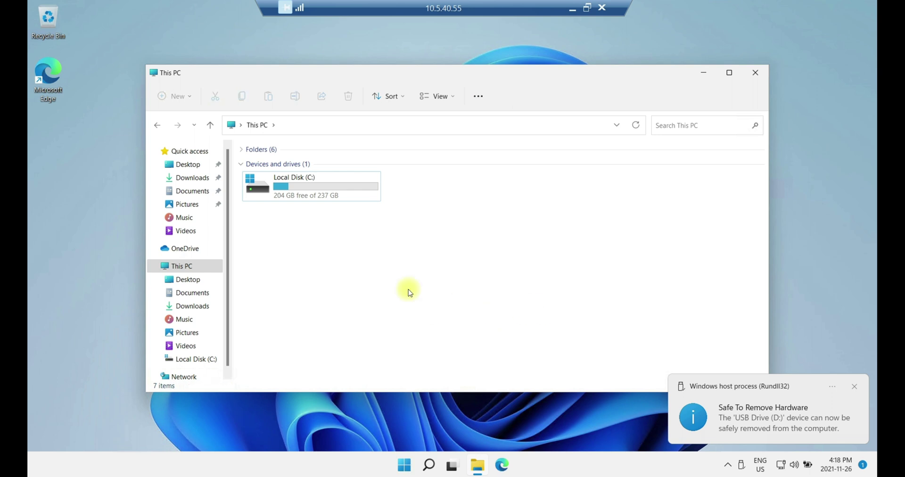
Step: Open the Users folder on Local Disk (C:) and delete the user_to_delete folder
click(311, 194)
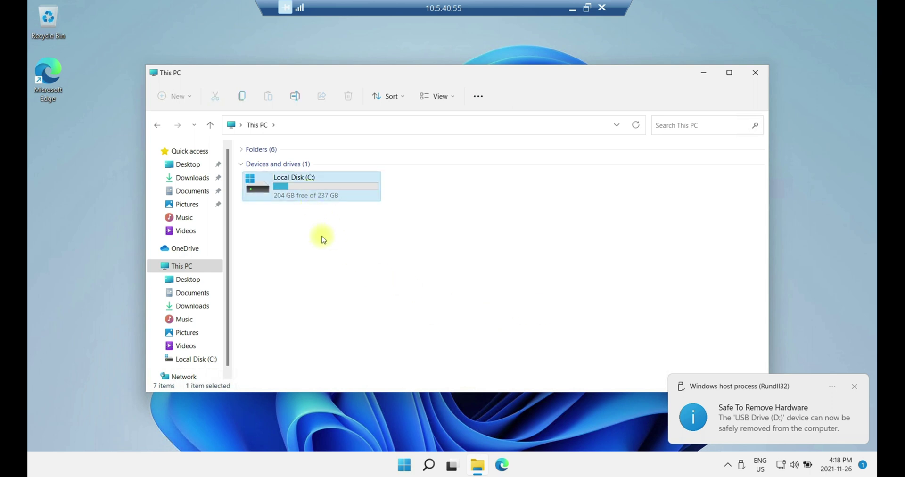
double_click(305, 188)
double_click(305, 185)
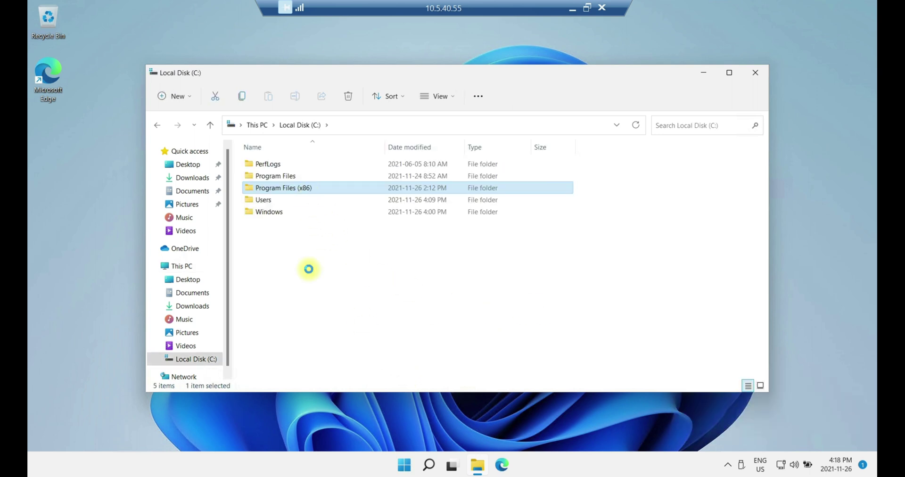
click(157, 125)
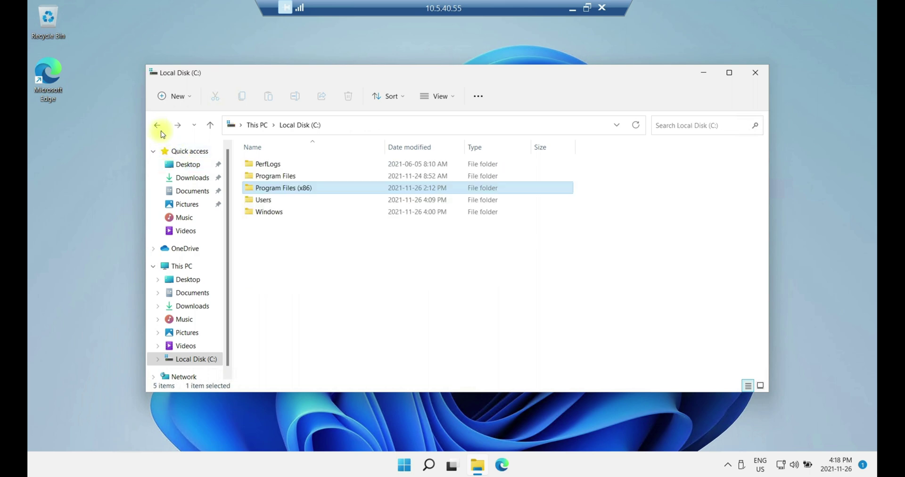
double_click(264, 199)
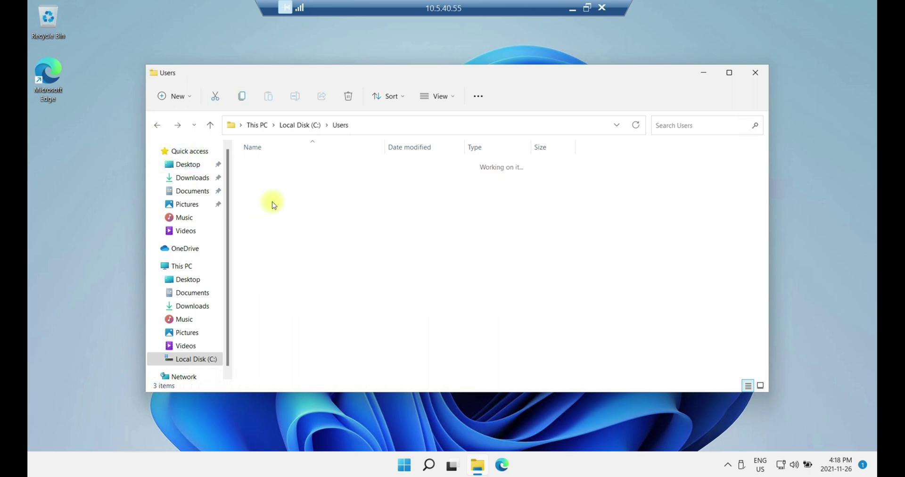
click(296, 191)
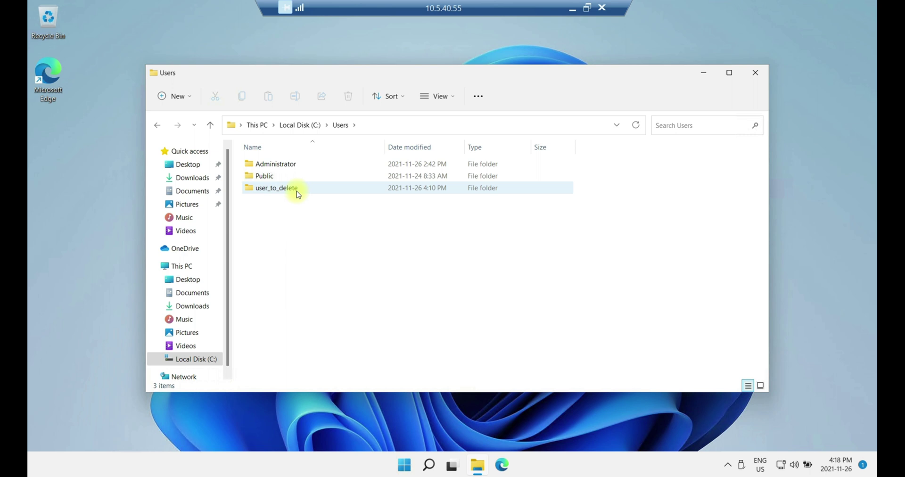
right_click(292, 191)
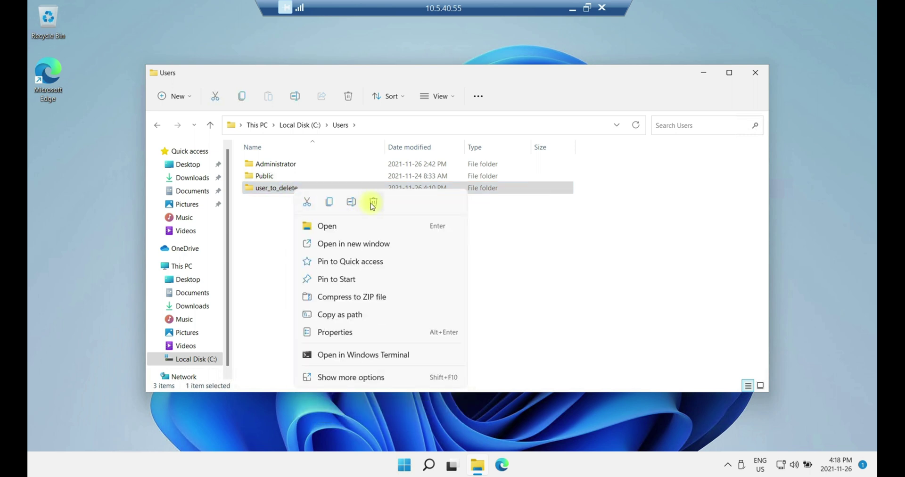
click(372, 204)
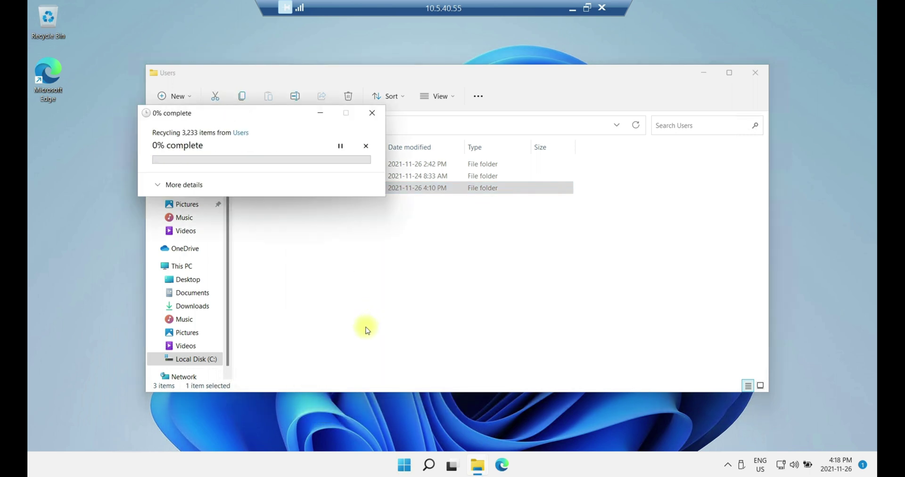